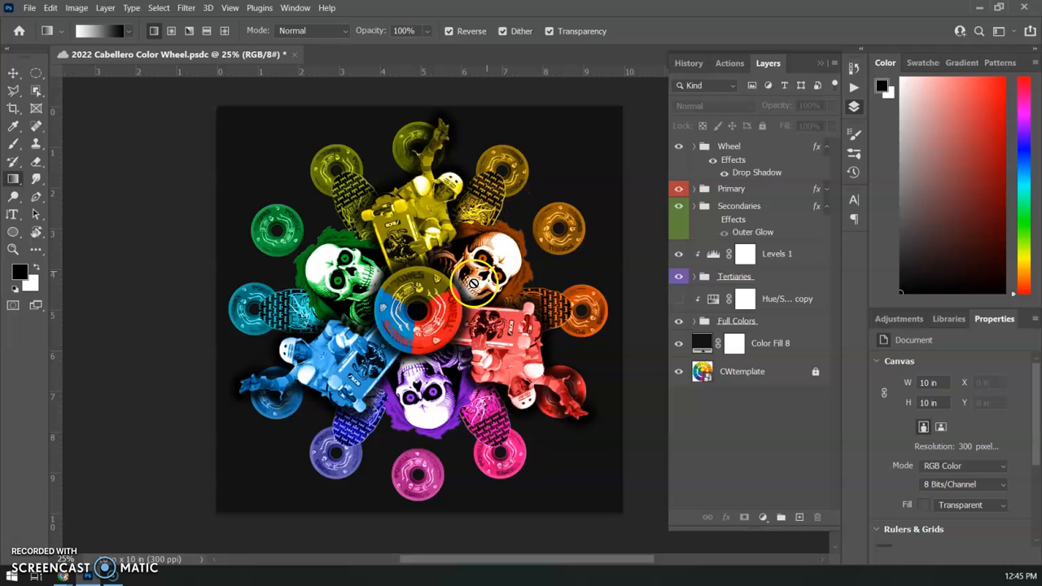
# Step: Save the color wheel document
pyautogui.click(308, 270)
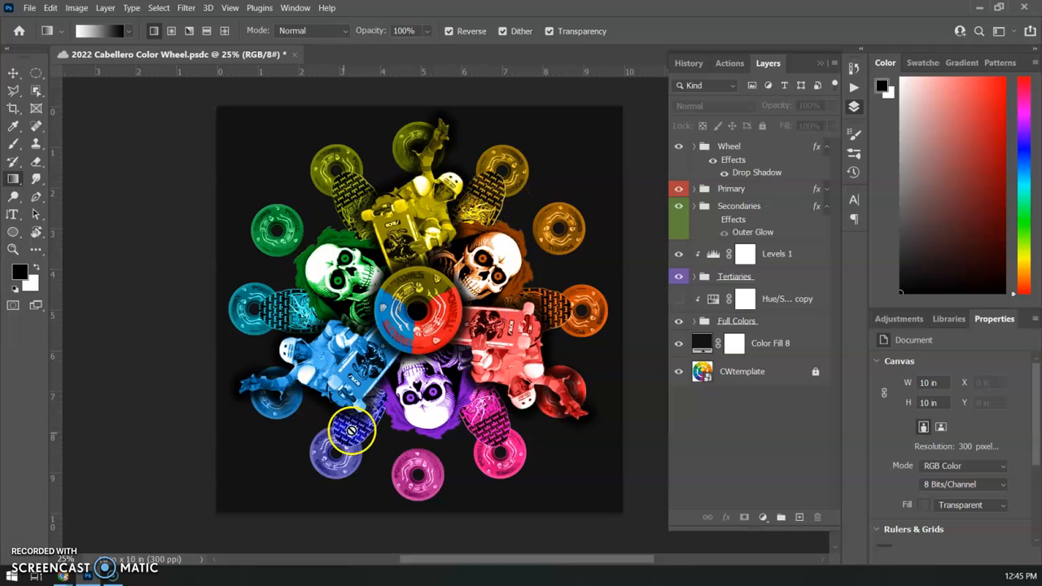
pyautogui.hotkey('ctrl', 's')
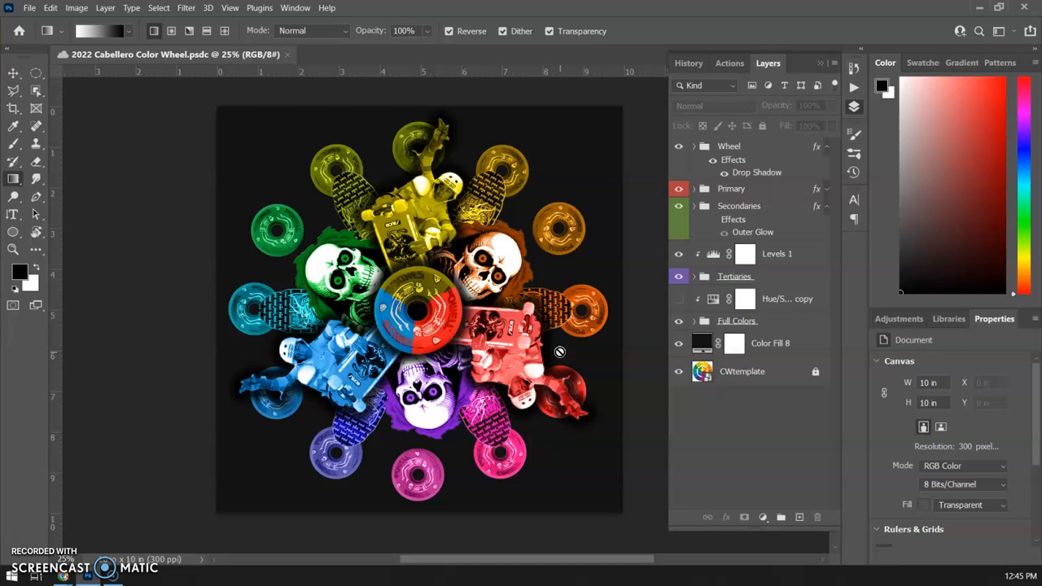
# Step: Expand the Primary and Secondaries groups and hide the red, yellow and blue color fill layers in Primary
pyautogui.click(693, 189)
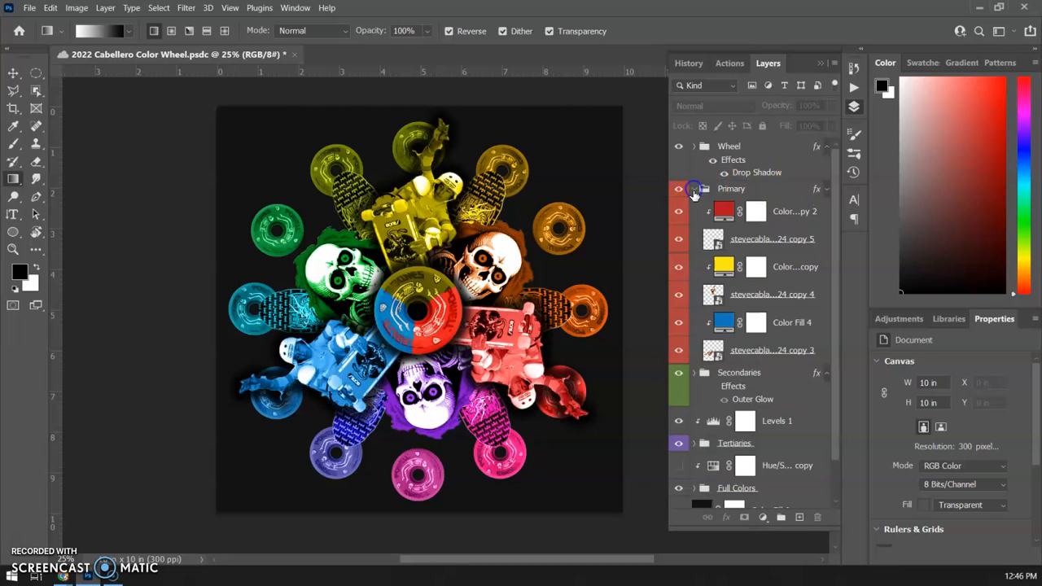
pyautogui.click(694, 372)
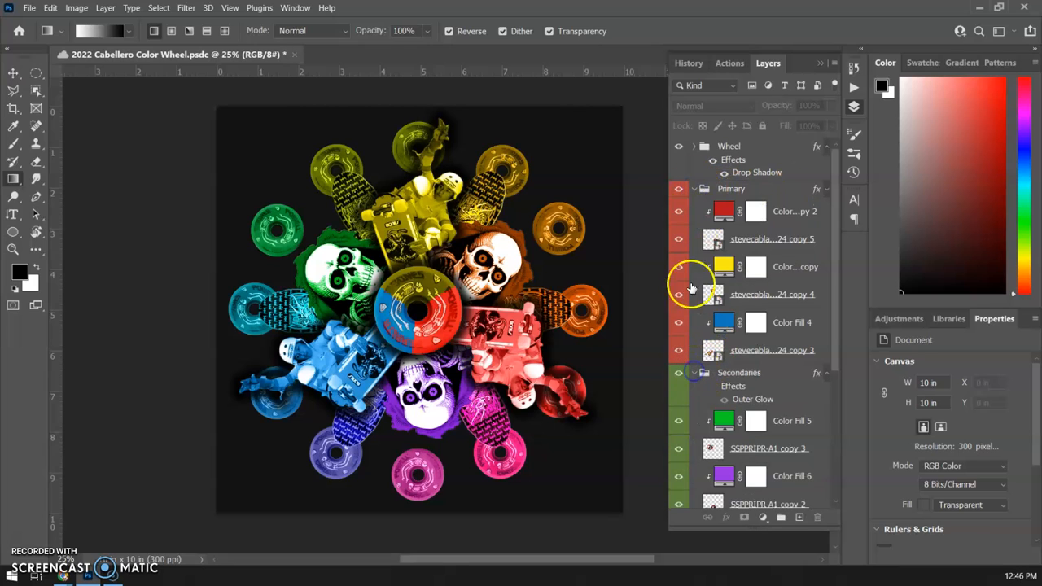
pyautogui.click(678, 211)
pyautogui.click(679, 267)
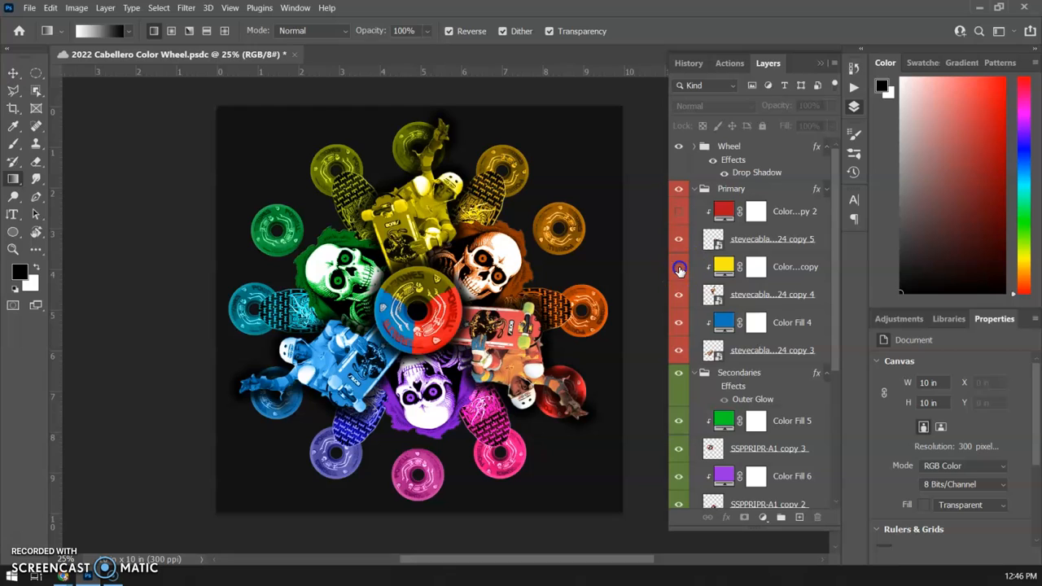
pyautogui.click(678, 322)
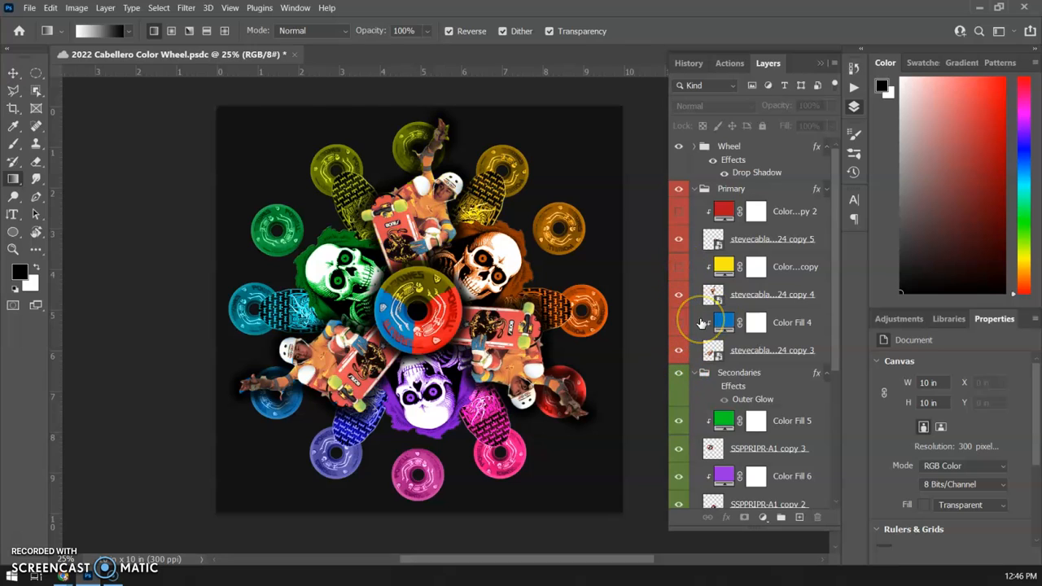
# Step: Filter the layer list by name using the word "color"
pyautogui.click(731, 86)
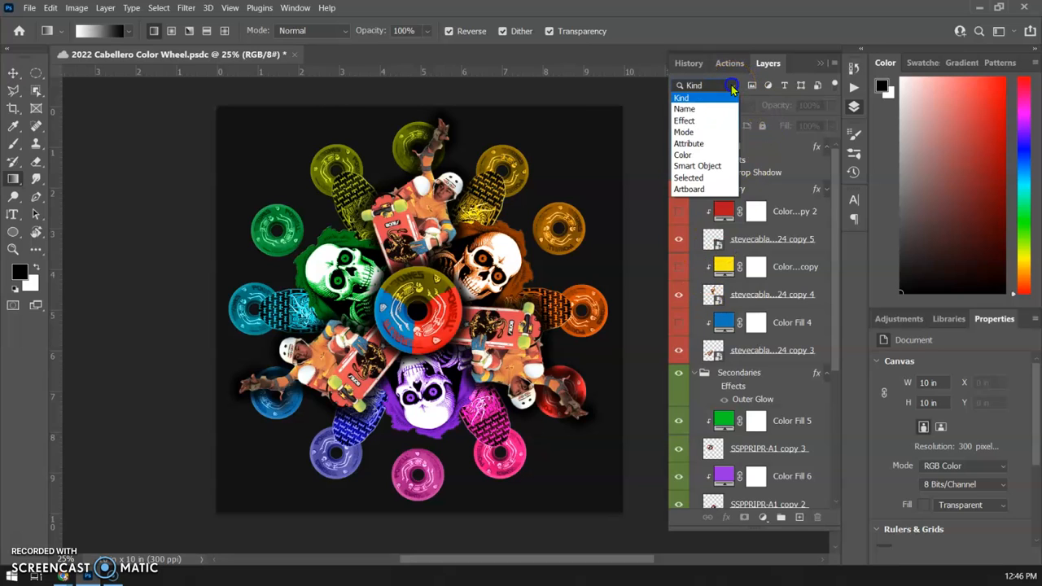
pyautogui.click(684, 109)
pyautogui.click(749, 82)
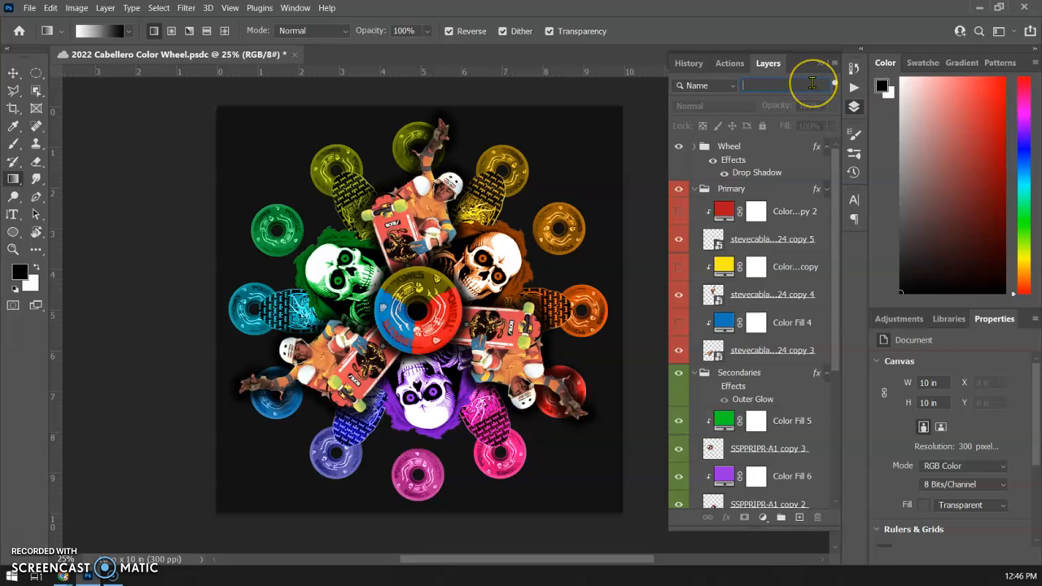
pyautogui.write('coloer')
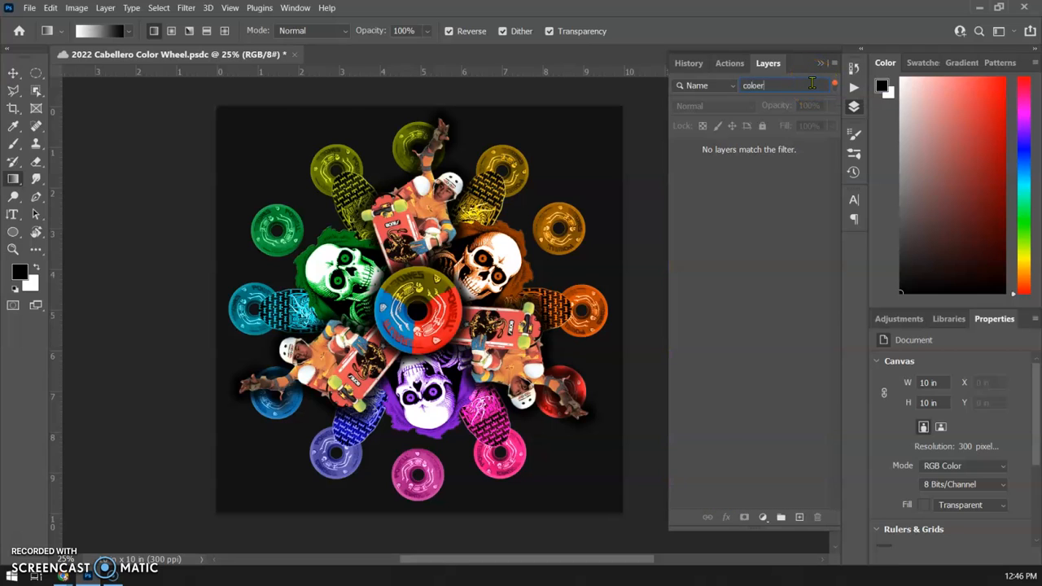
pyautogui.press('BackSpace')
pyautogui.press('BackSpace')
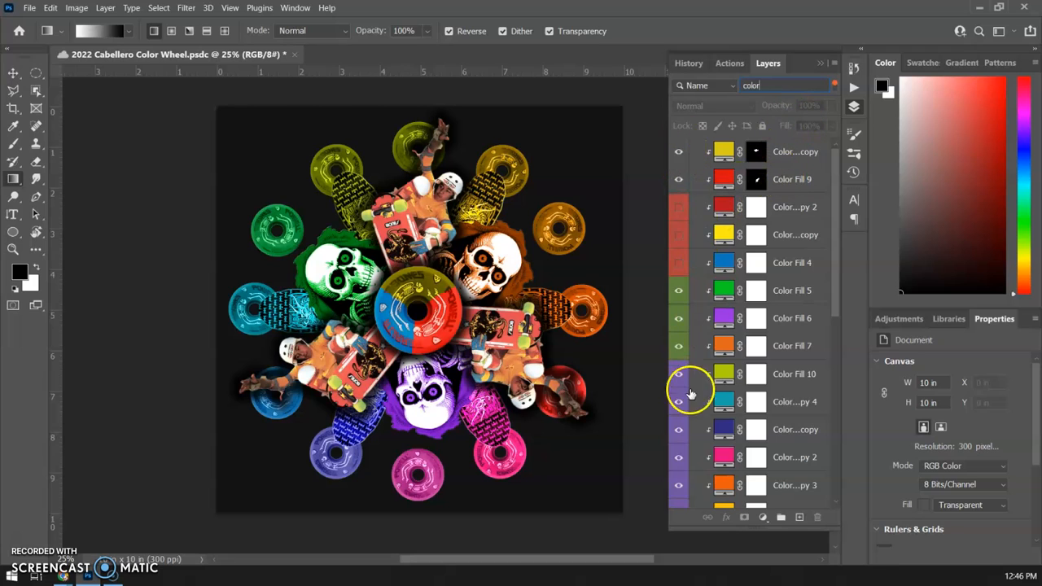
# Step: Hide all the filtered color fill layers except the black background Color Fill 8, and turn off the layer filter
pyautogui.click(680, 161)
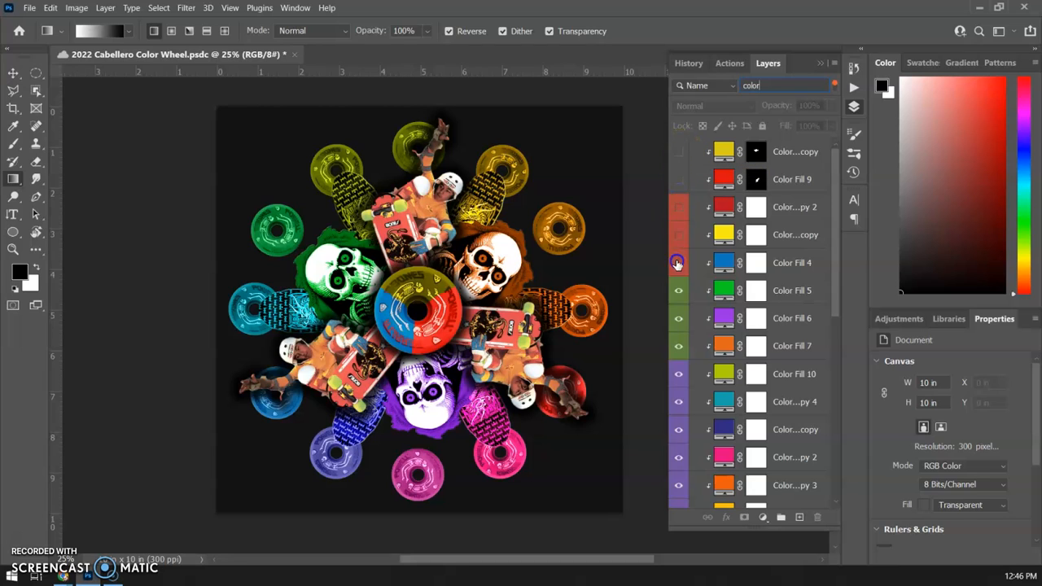
pyautogui.moveTo(682, 477); pyautogui.dragTo(680, 511)
pyautogui.scroll(-5, 686, 464)
pyautogui.moveTo(678, 398); pyautogui.dragTo(672, 487)
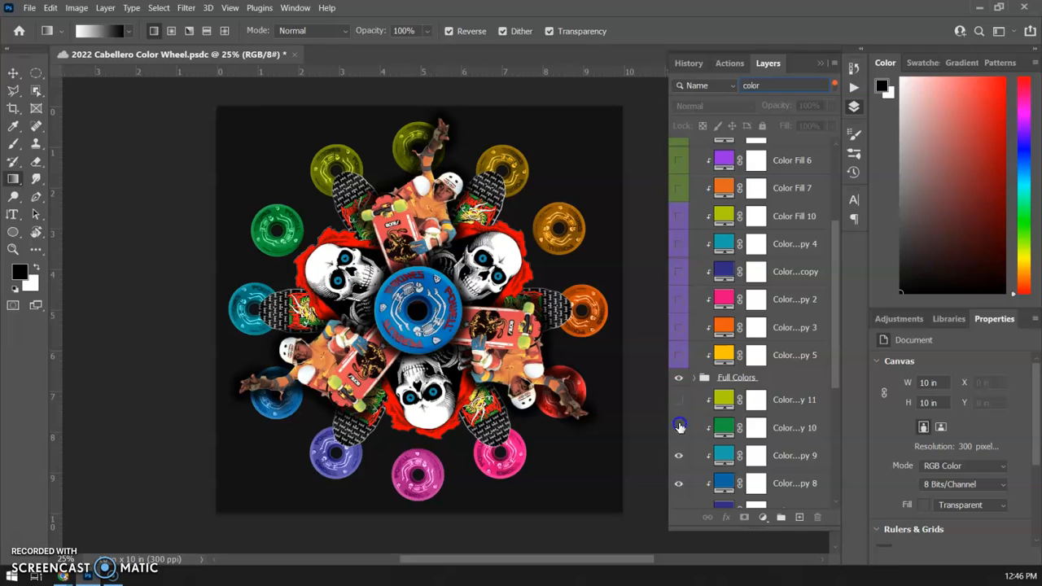
pyautogui.scroll(-3, 678, 498)
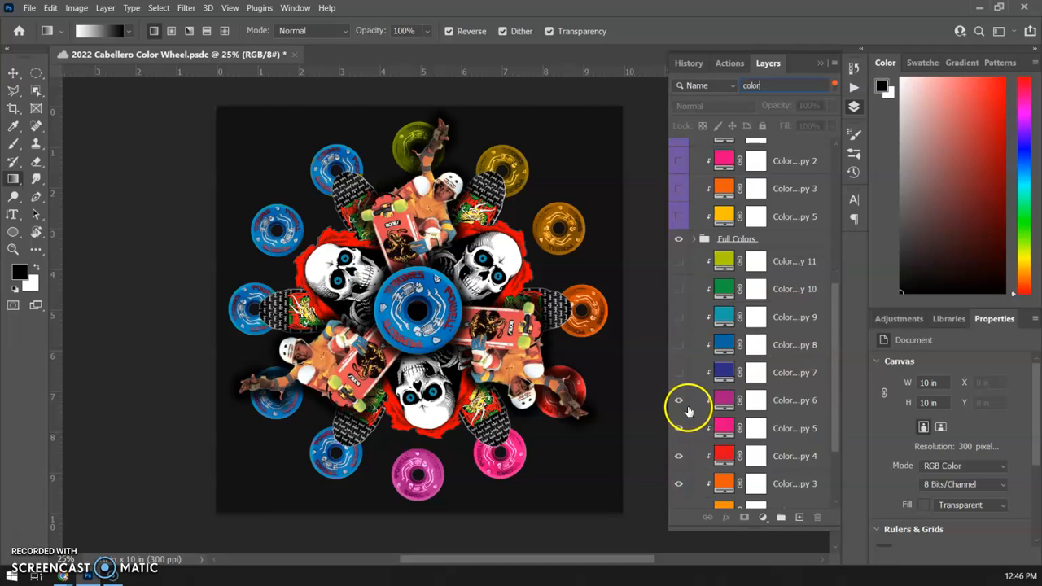
pyautogui.scroll(-2, 688, 410)
pyautogui.moveTo(680, 301); pyautogui.dragTo(678, 472)
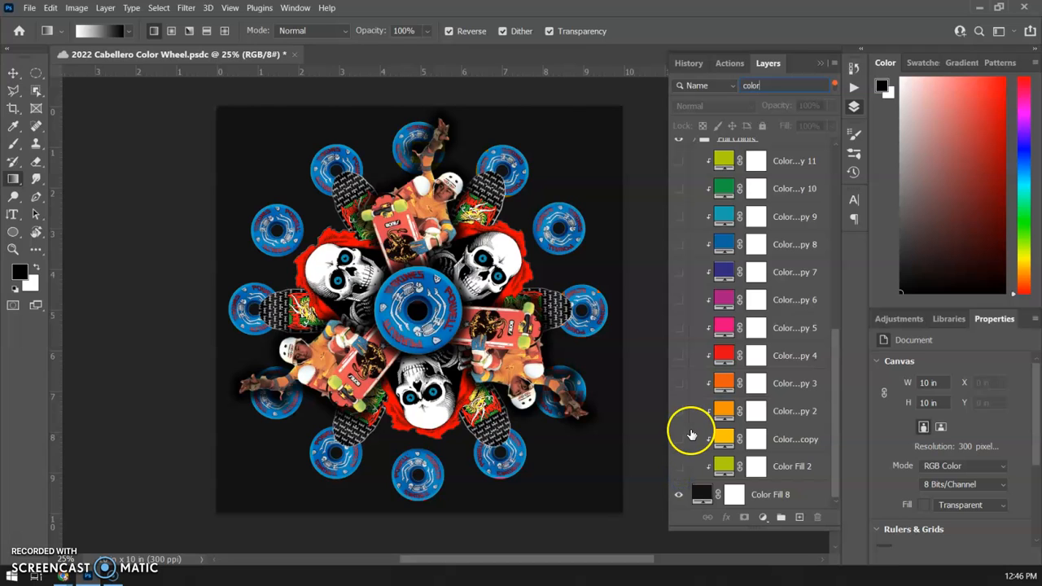
pyautogui.scroll(5, 690, 431)
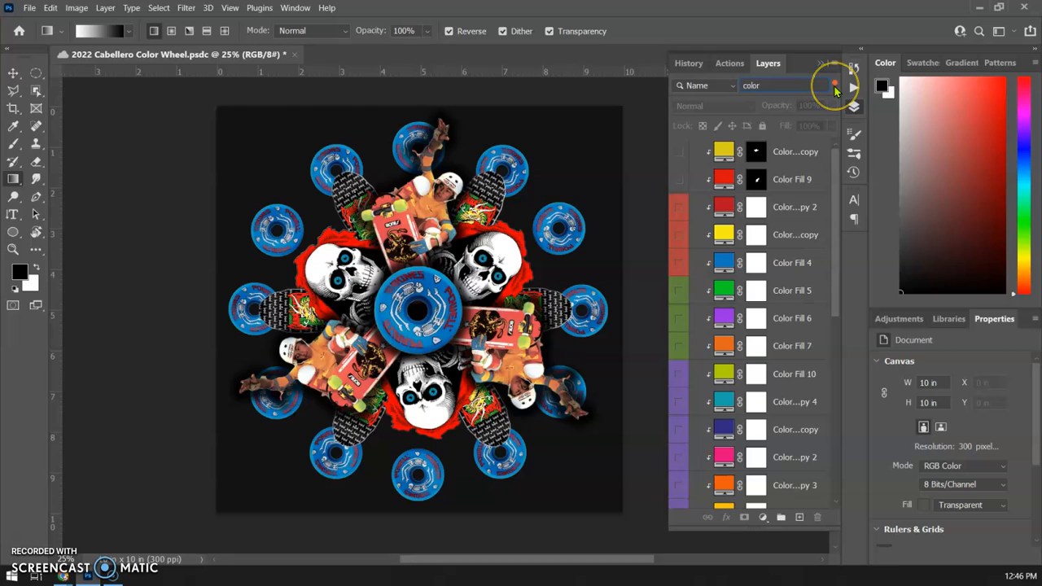
pyautogui.click(834, 84)
pyautogui.click(835, 91)
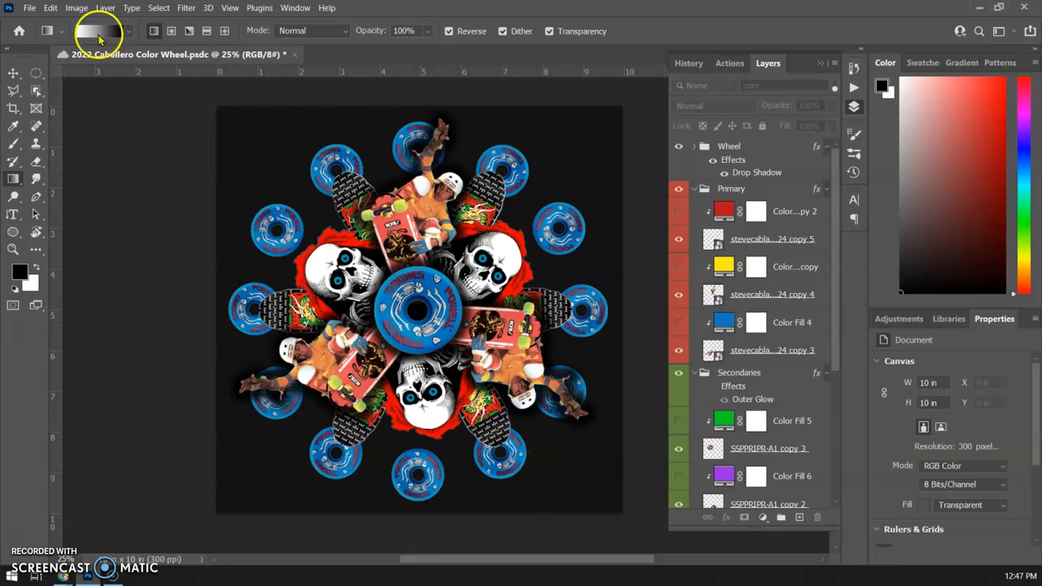
pyautogui.click(29, 7)
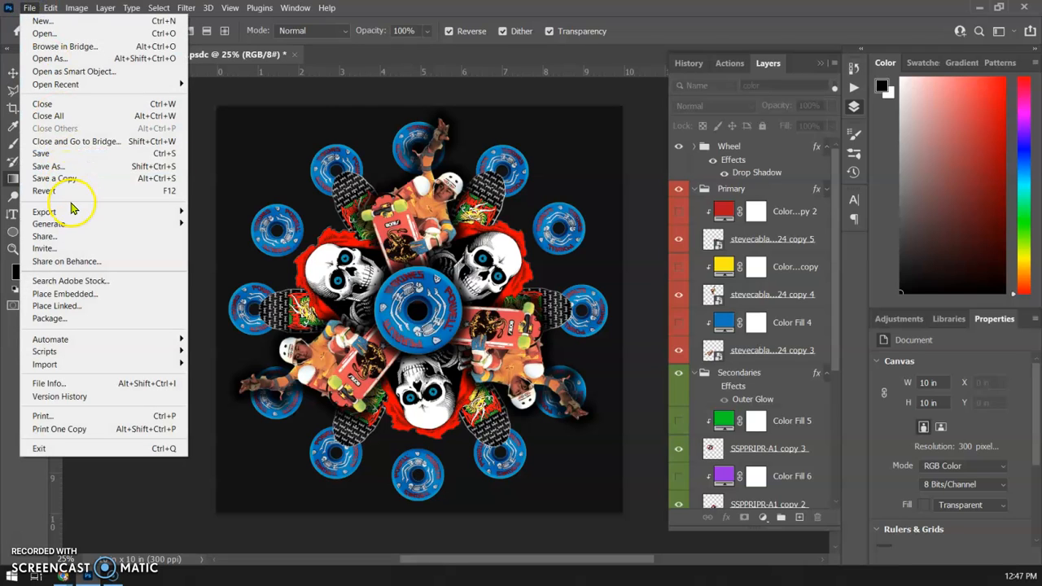
pyautogui.moveTo(73, 212)
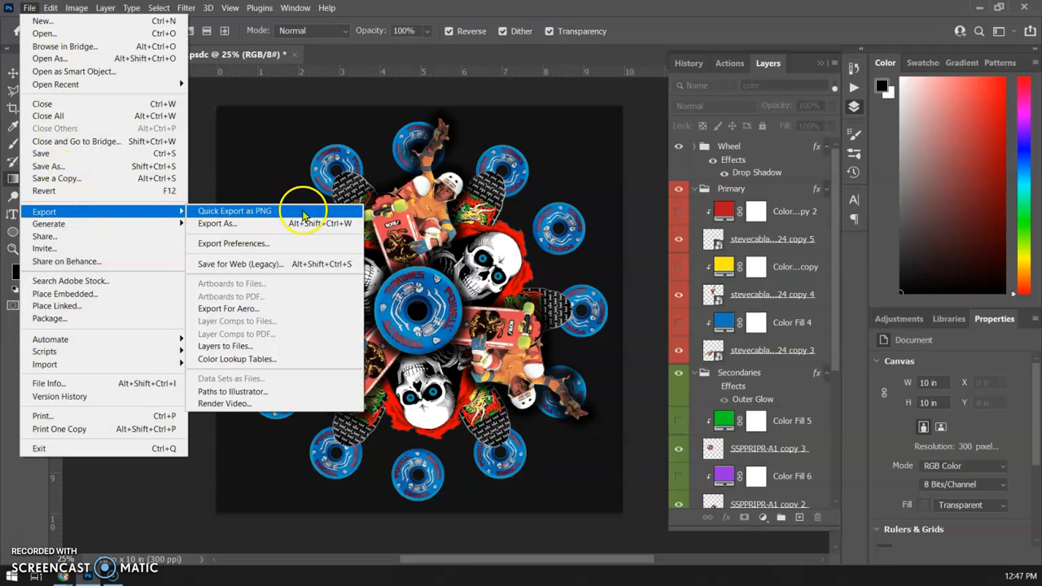
pyautogui.click(628, 124)
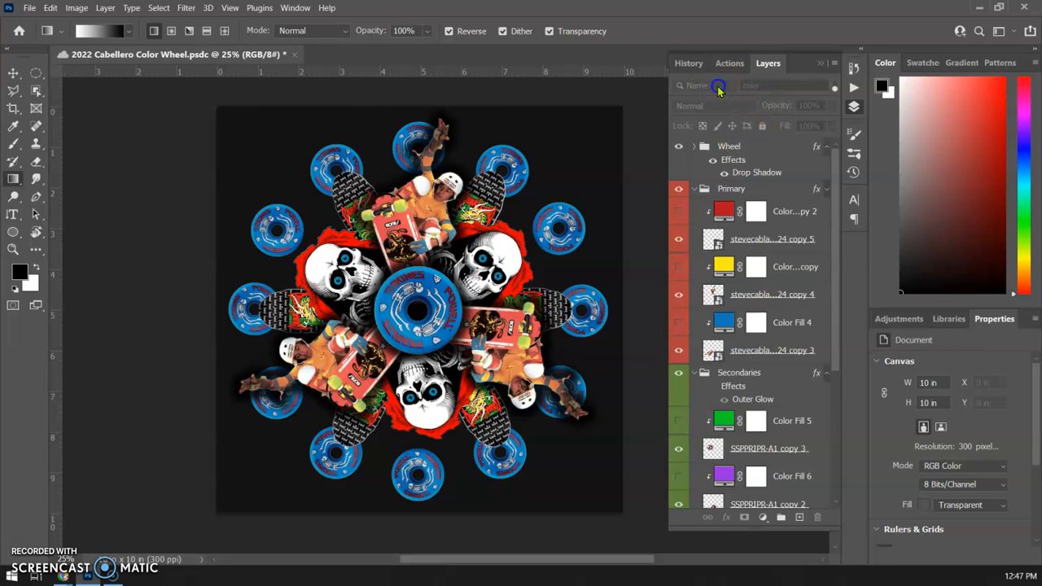
# Step: Turn the "color" name filter back on and show the color fills from the wheel's yellow fill down to the orange tertiary fill
pyautogui.click(761, 198)
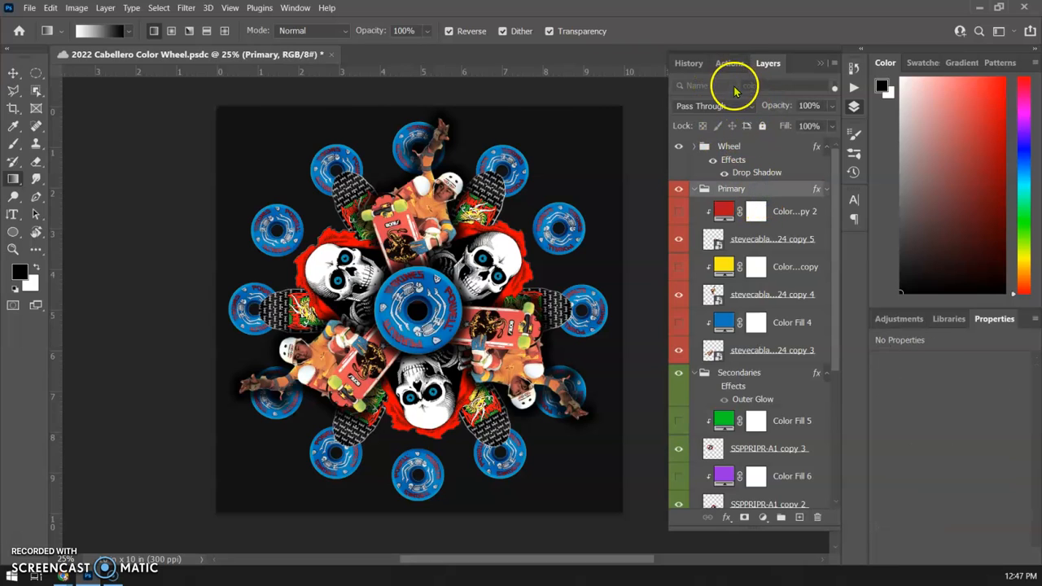
pyautogui.click(832, 88)
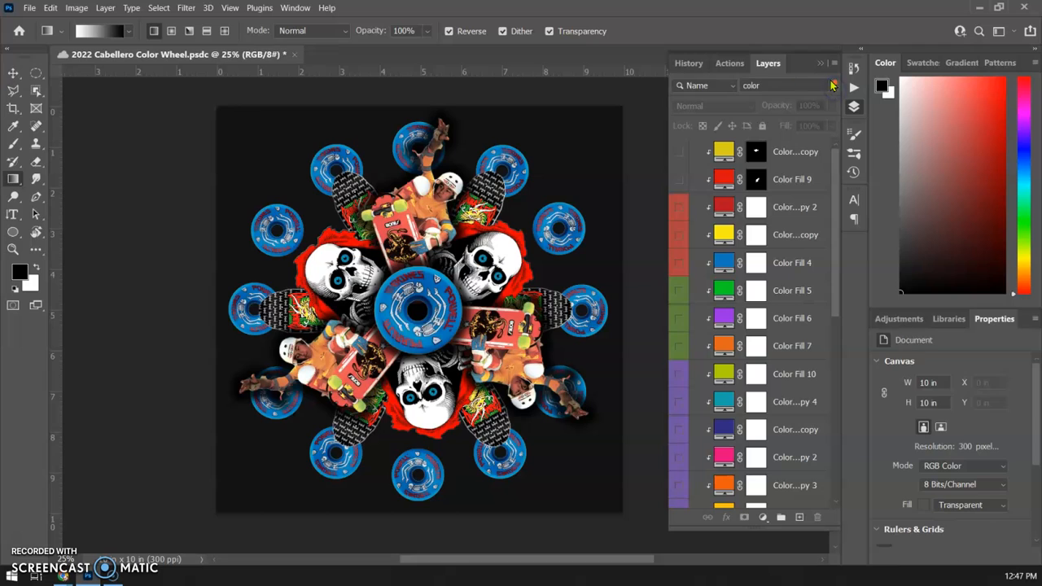
pyautogui.click(732, 86)
pyautogui.click(731, 87)
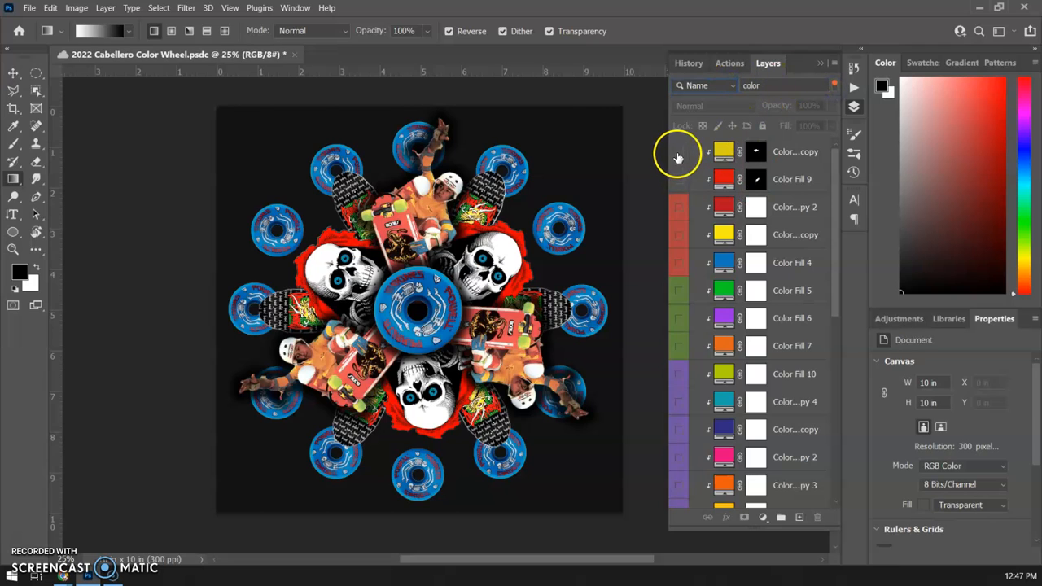
pyautogui.moveTo(679, 155); pyautogui.dragTo(681, 218)
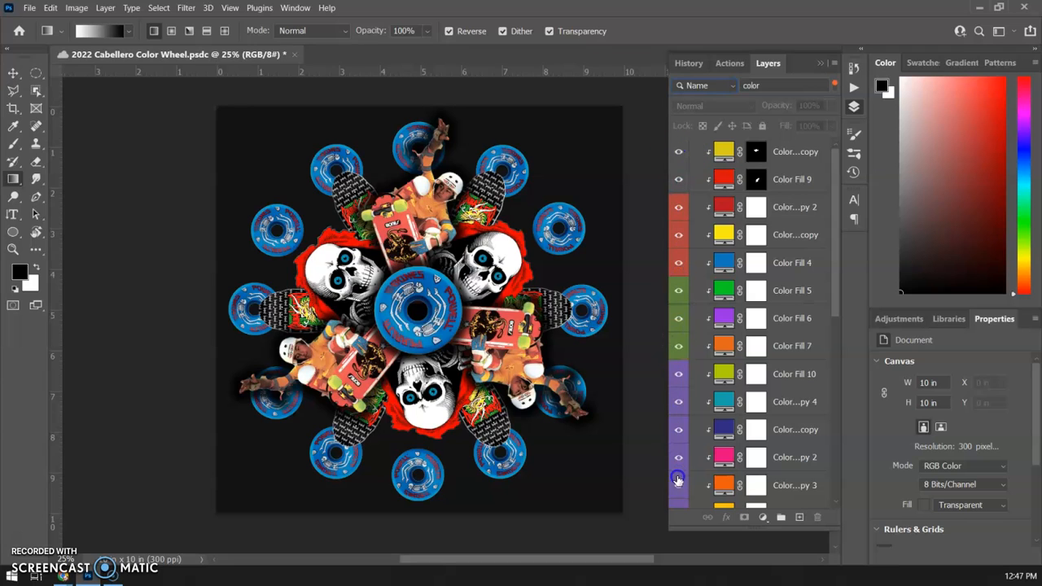
pyautogui.moveTo(677, 479); pyautogui.dragTo(677, 498)
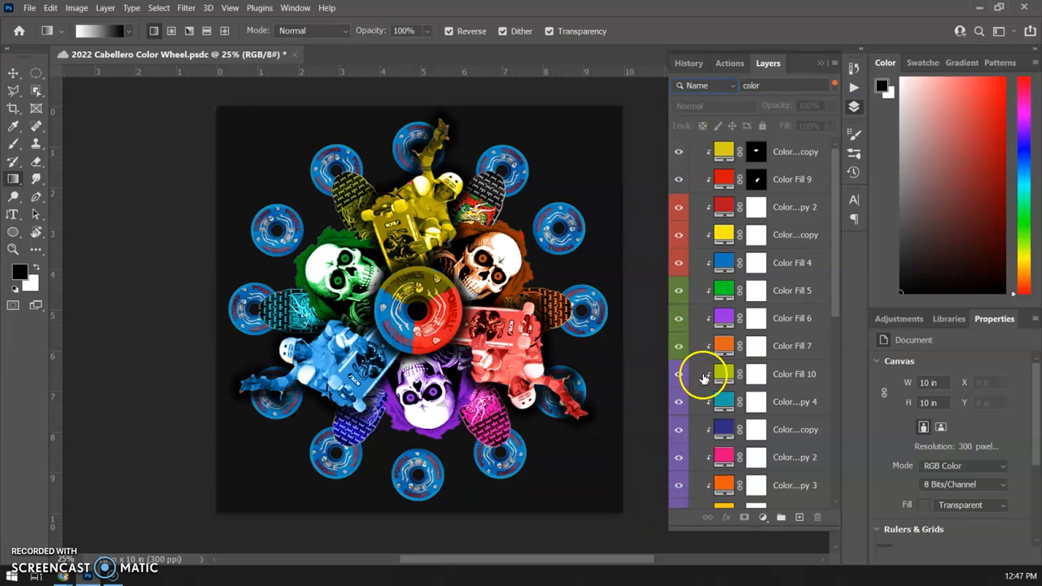
# Step: Hide the tertiary, secondary, primary and central wheel color fills again
pyautogui.scroll(-3, 704, 378)
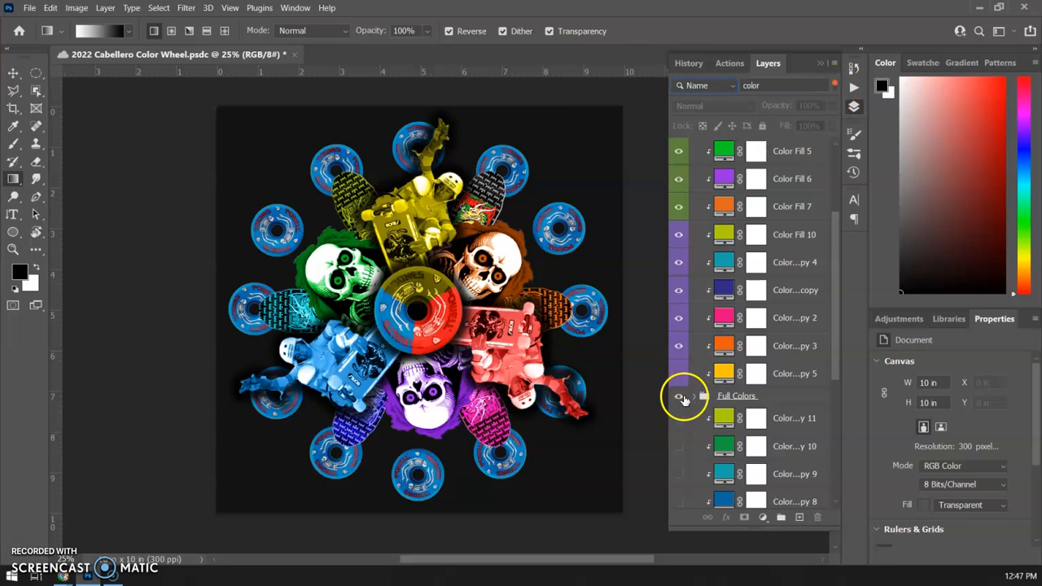
pyautogui.moveTo(678, 348); pyautogui.dragTo(678, 196)
pyautogui.click(678, 180)
pyautogui.scroll(3, 681, 174)
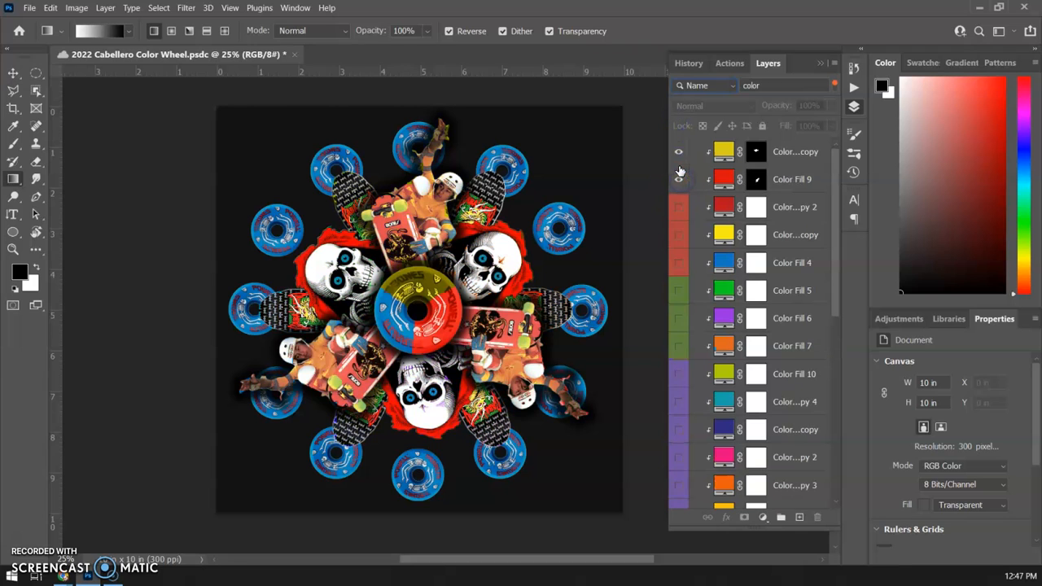
pyautogui.click(681, 180)
pyautogui.click(682, 152)
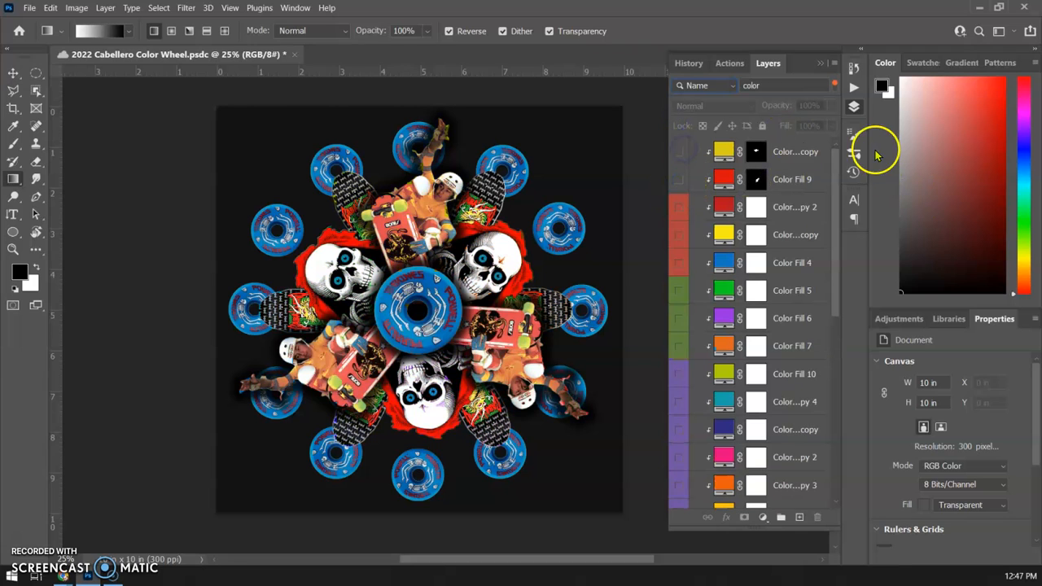
# Step: Collapse and reopen the layer list, and turn off the name filter to list every layer
pyautogui.doubleClick(768, 63)
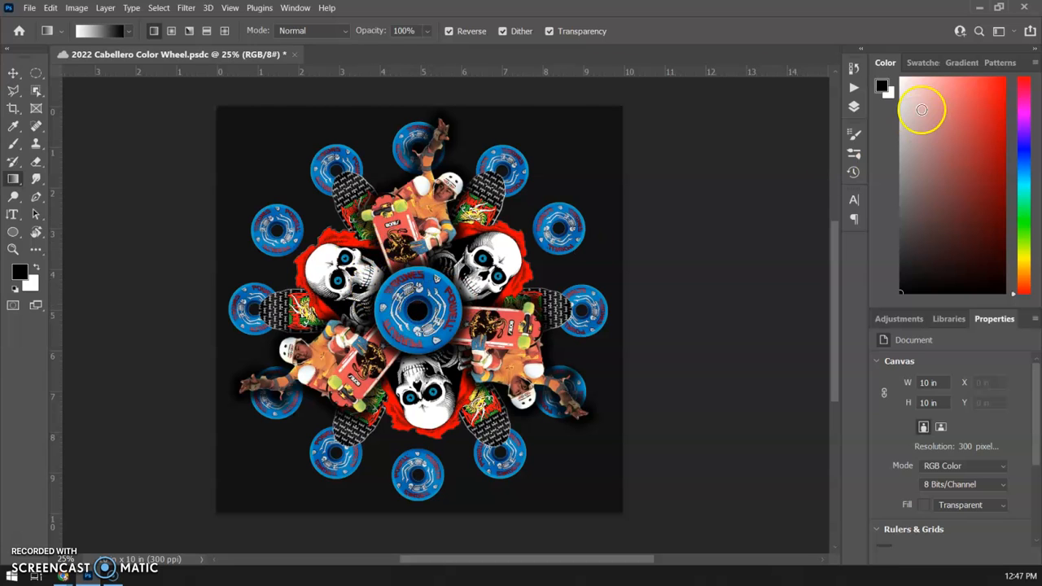
pyautogui.click(853, 107)
pyautogui.moveTo(832, 239); pyautogui.dragTo(837, 421)
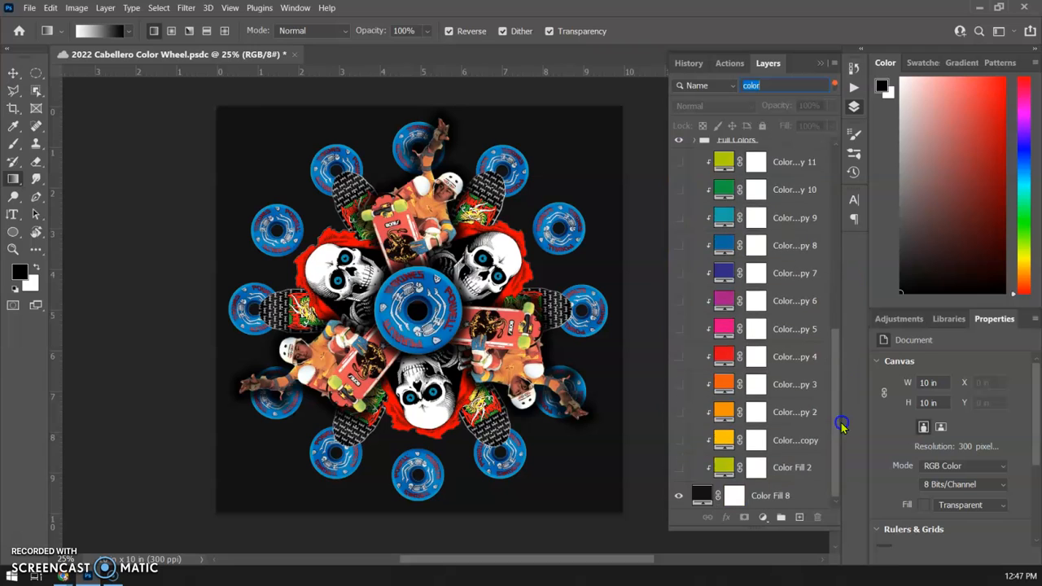
pyautogui.click(834, 85)
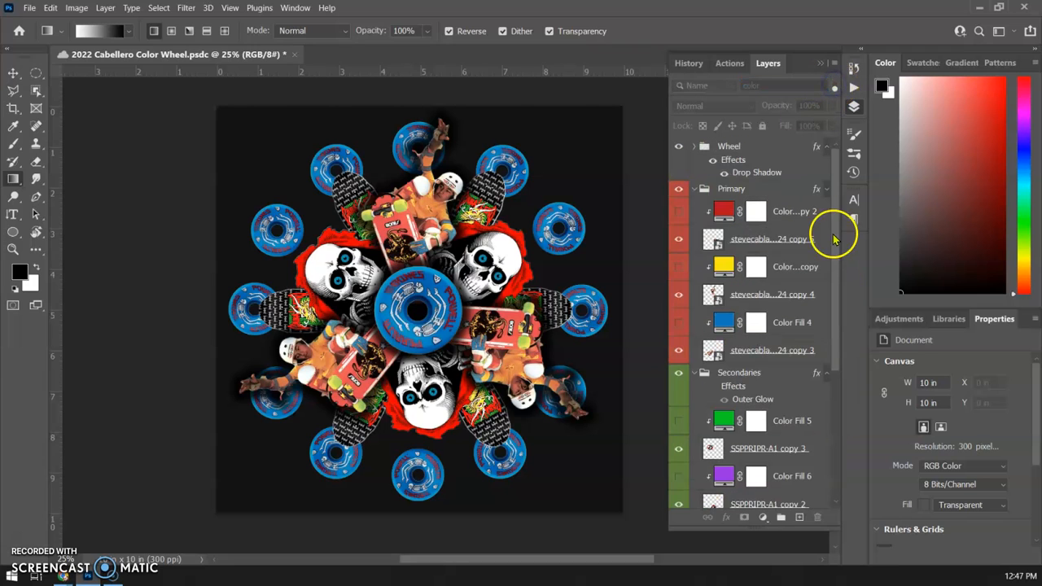
# Step: Add a new empty layer directly above the black background Color Fill 8
pyautogui.moveTo(836, 220); pyautogui.dragTo(838, 398)
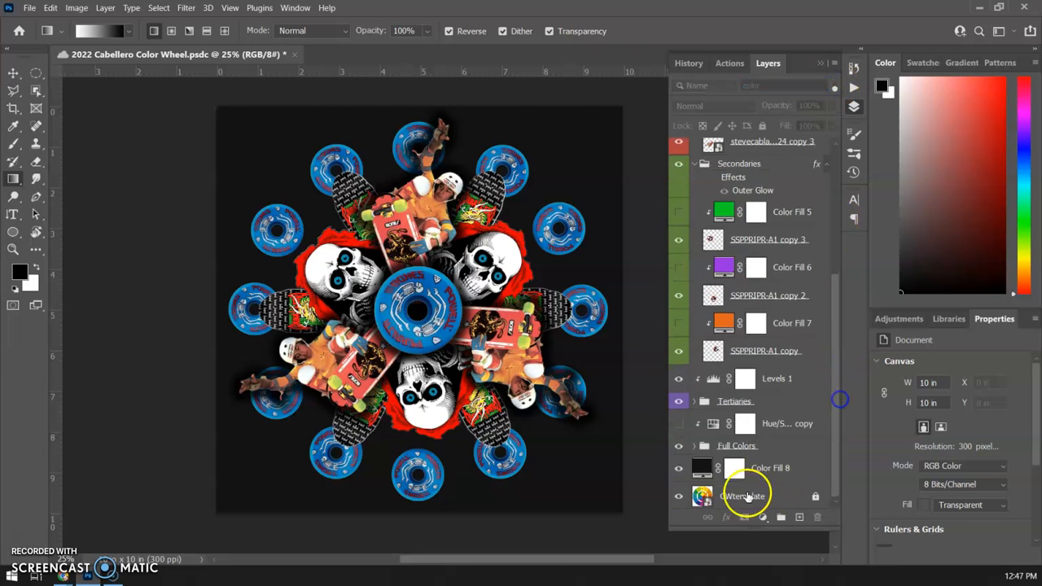
pyautogui.click(769, 470)
pyautogui.click(679, 469)
pyautogui.click(679, 470)
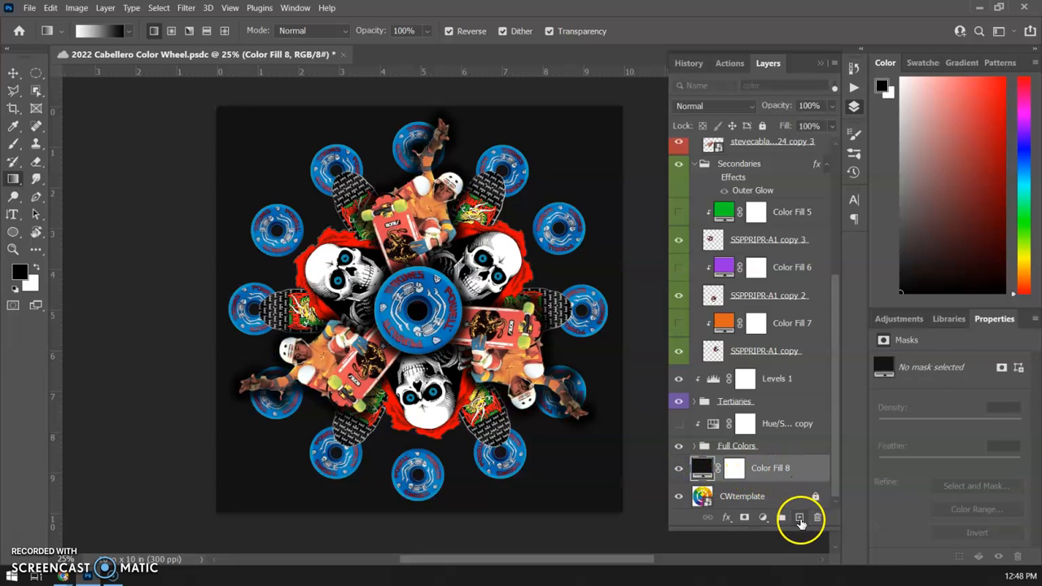
pyautogui.click(800, 519)
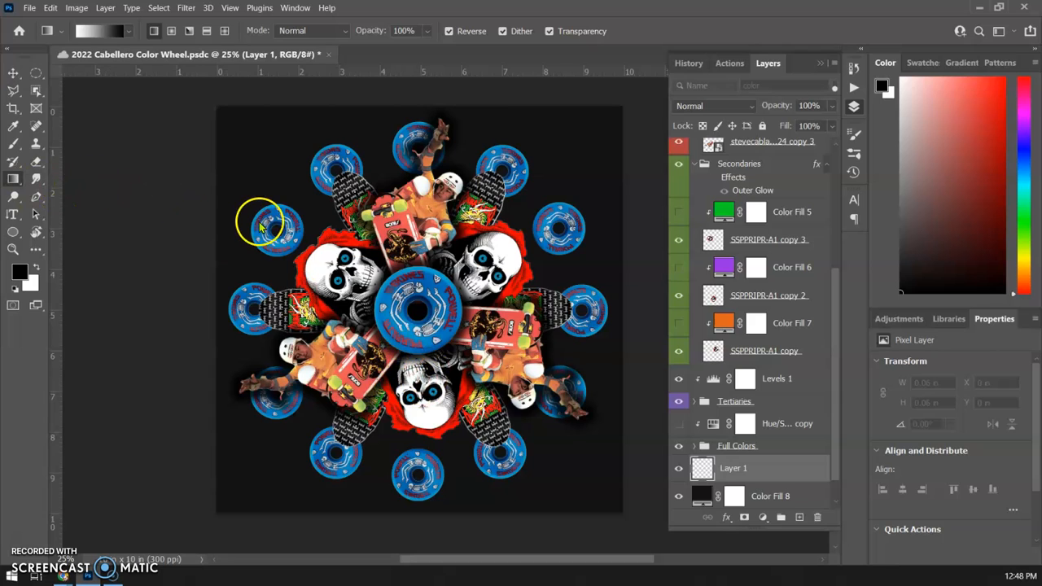
# Step: Activate the Gradient tool and choose the first black-and-white preset in the Basics group
pyautogui.rightClick(12, 179)
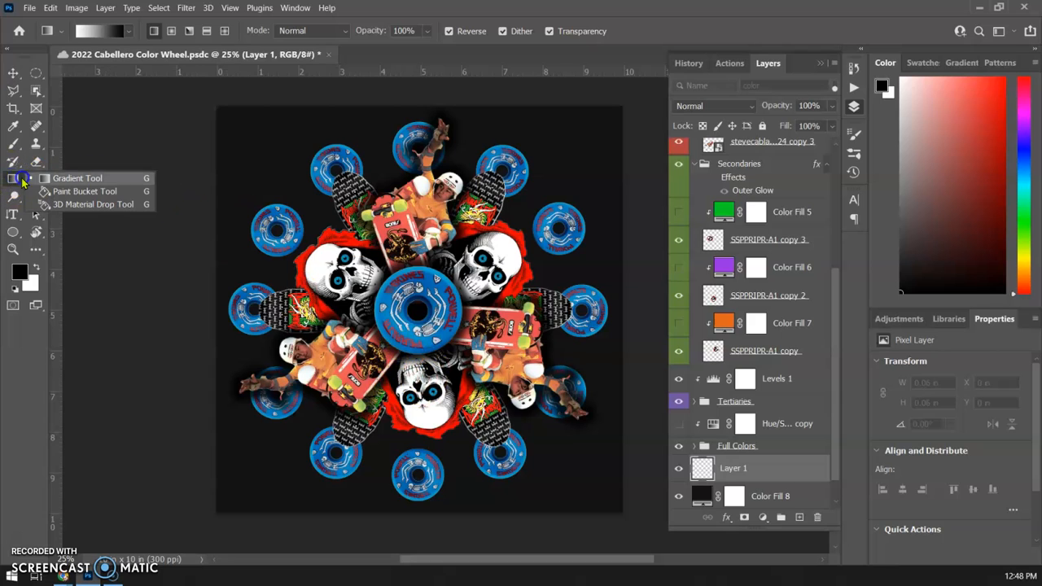
pyautogui.click(58, 195)
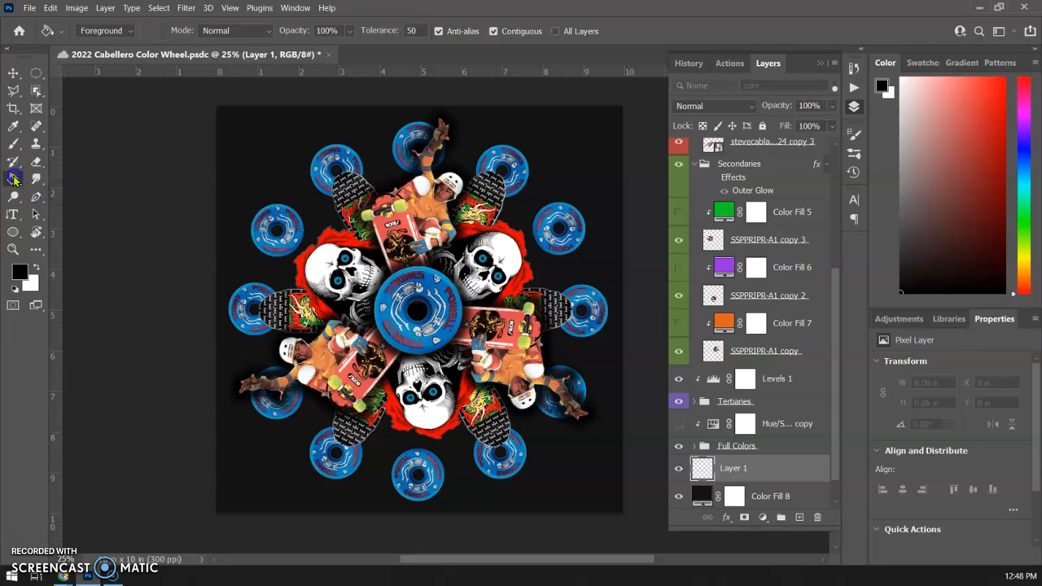
pyautogui.rightClick(12, 177)
pyautogui.click(55, 179)
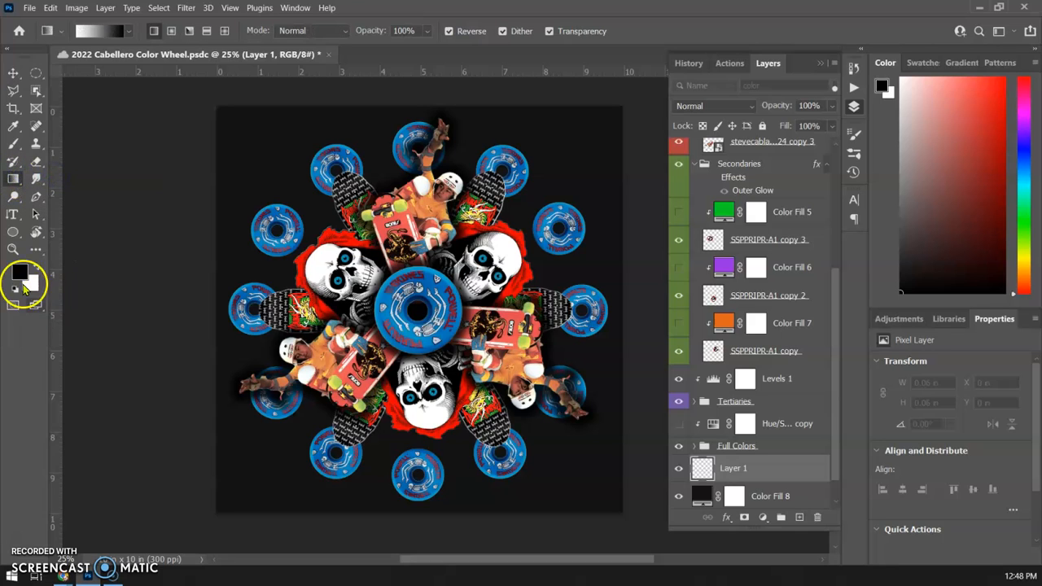
pyautogui.click(129, 32)
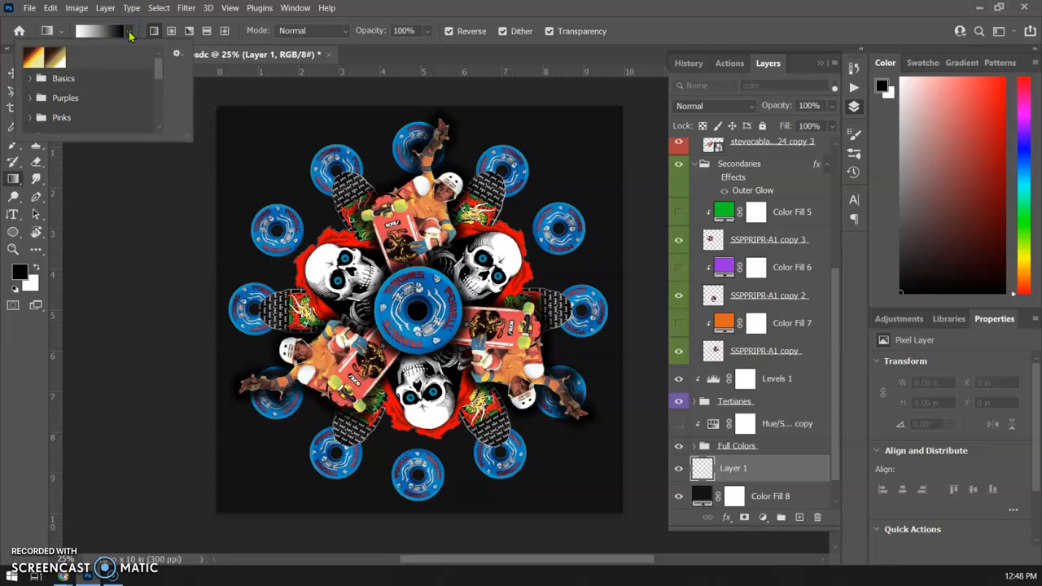
pyautogui.click(31, 78)
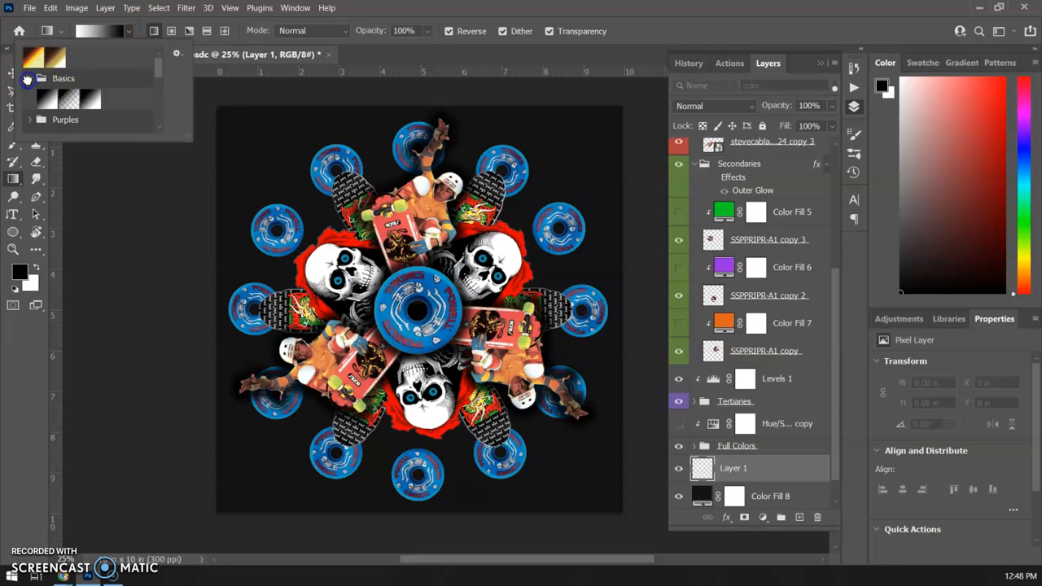
pyautogui.click(47, 99)
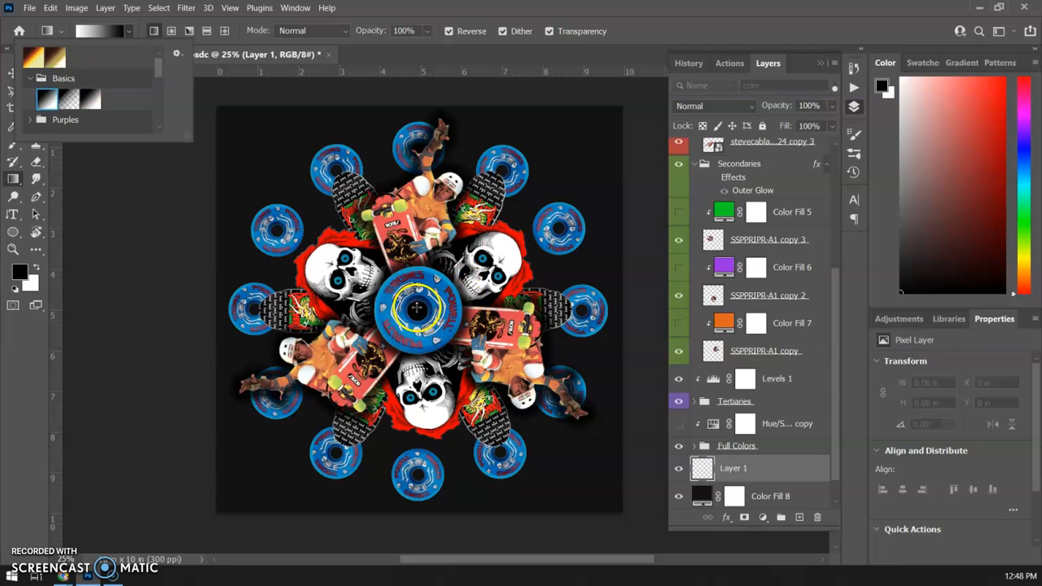
# Step: Fill Layer 1 with a linear gradient running horizontally from the wheel's centre to the canvas's left edge
pyautogui.click(417, 309)
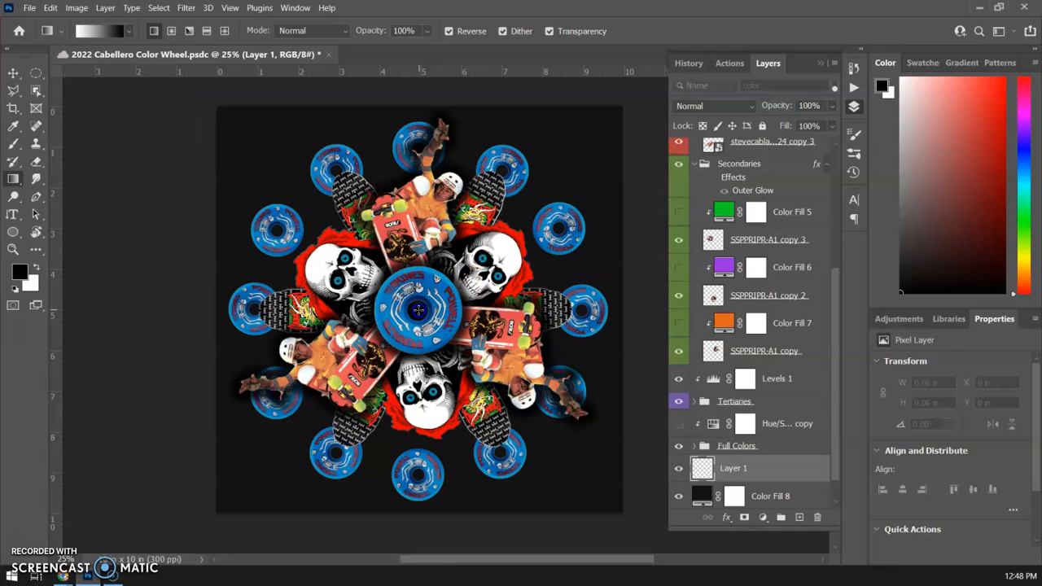
pyautogui.moveTo(279, 183); pyautogui.dragTo(188, 309)
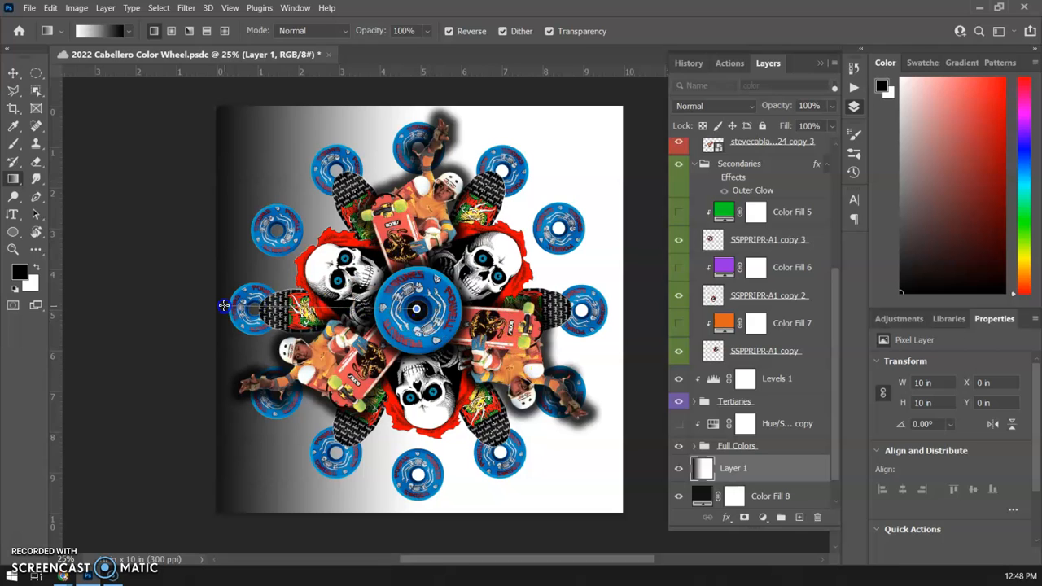
pyautogui.moveTo(358, 307); pyautogui.dragTo(222, 306)
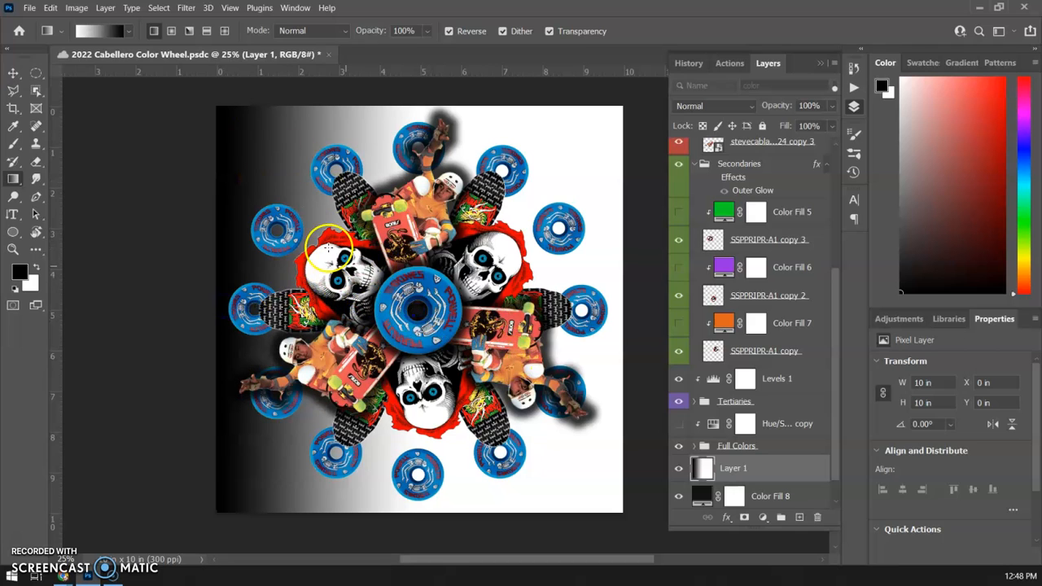
# Step: Switch to a radial gradient and fill Layer 1 from the wheel's centre out toward the canvas's upper-left corner
pyautogui.click(171, 31)
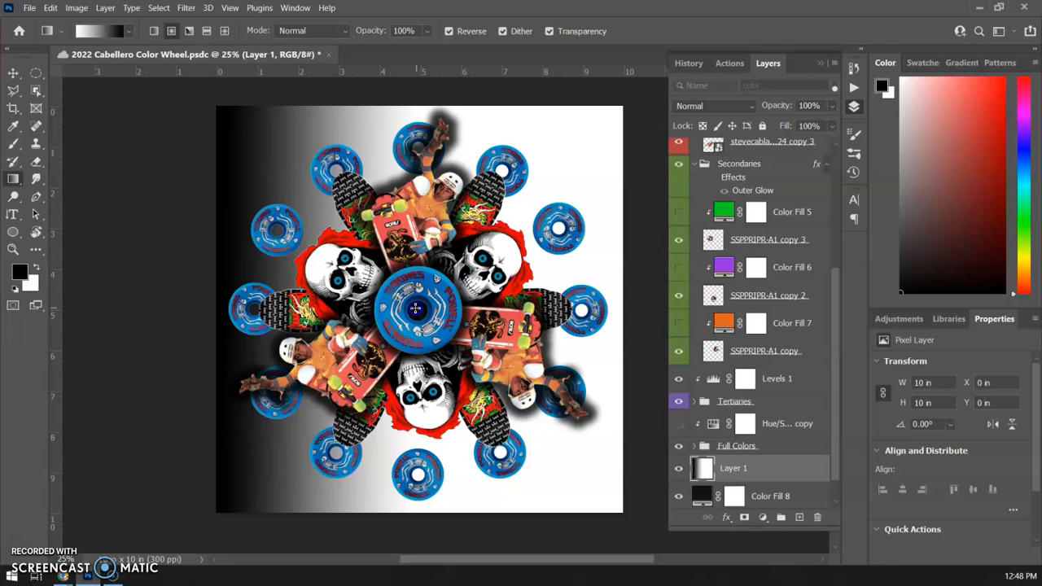
pyautogui.moveTo(419, 309); pyautogui.dragTo(275, 166)
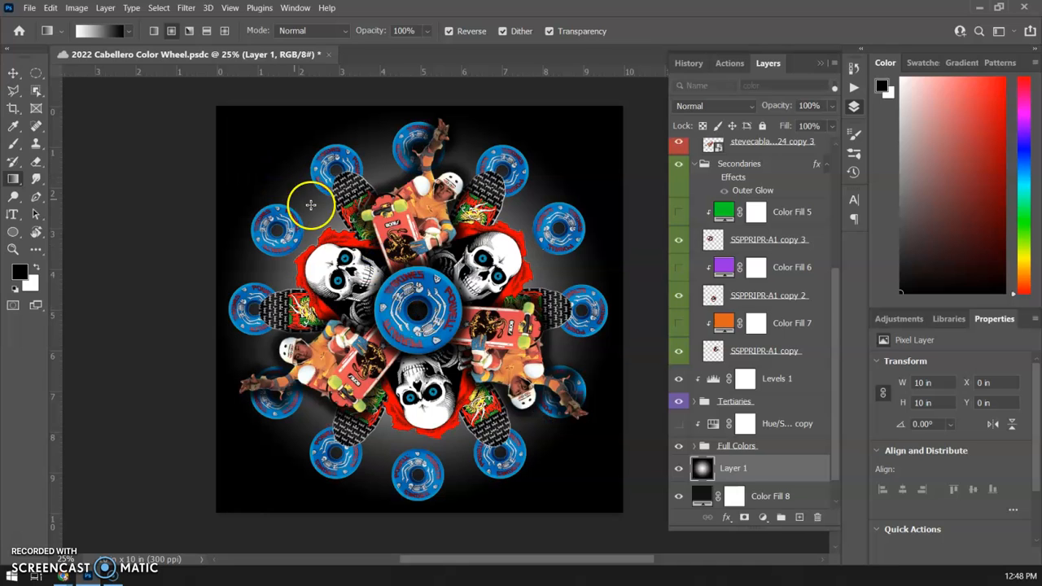
pyautogui.moveTo(421, 315); pyautogui.dragTo(260, 150)
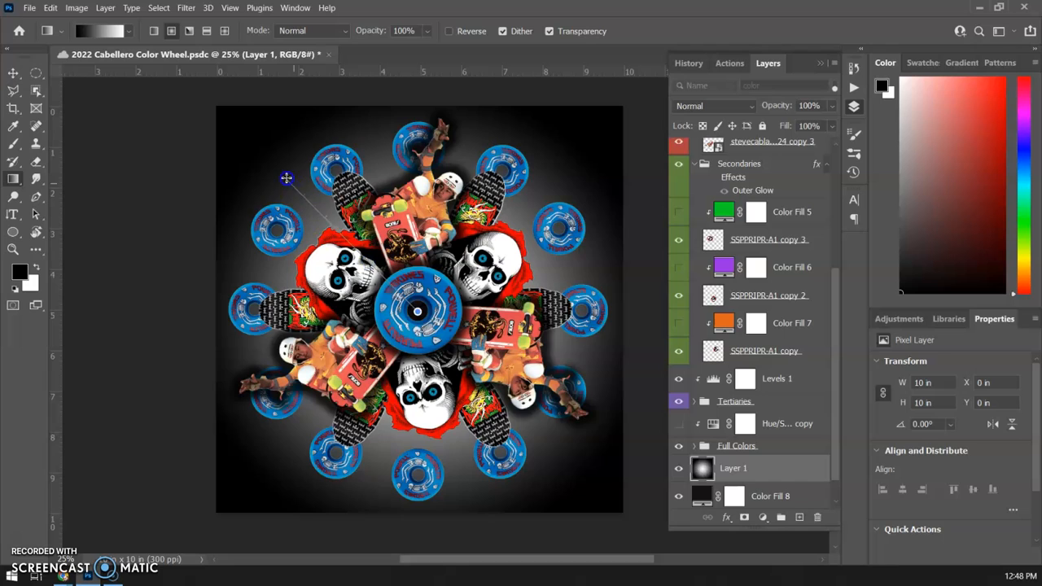
# Step: Try the radial gradient on Layer 1 with Reverse off, drawn from the wheel's centre past the canvas's upper-left area
pyautogui.moveTo(287, 177); pyautogui.dragTo(287, 177)
pyautogui.moveTo(417, 314); pyautogui.dragTo(193, 130)
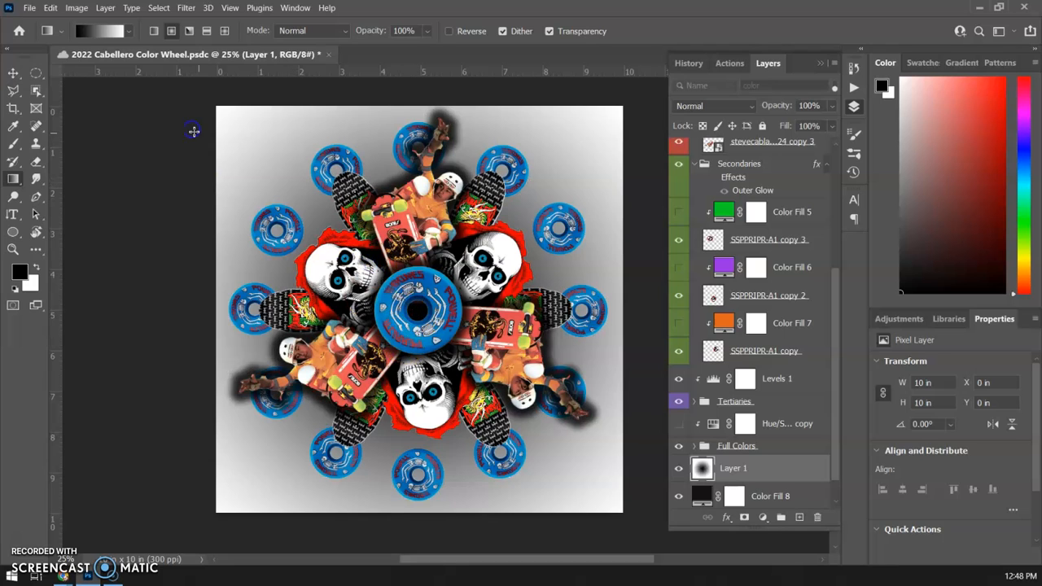
# Step: Turn Reverse back on and redraw Layer 1's radial gradient, white at the wheel's centre and black toward the canvas corners
pyautogui.click(447, 31)
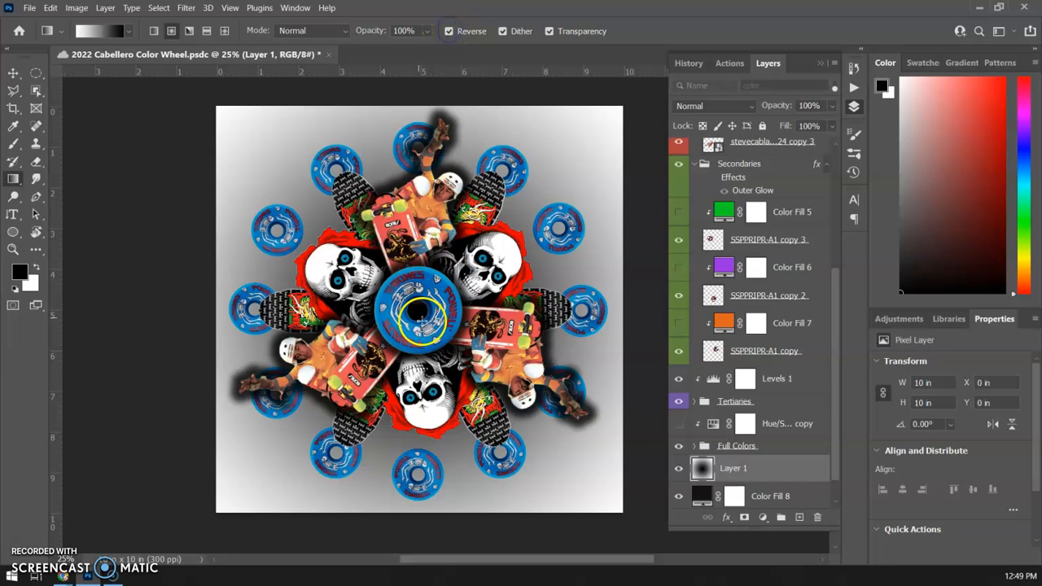
pyautogui.moveTo(292, 205); pyautogui.dragTo(228, 148)
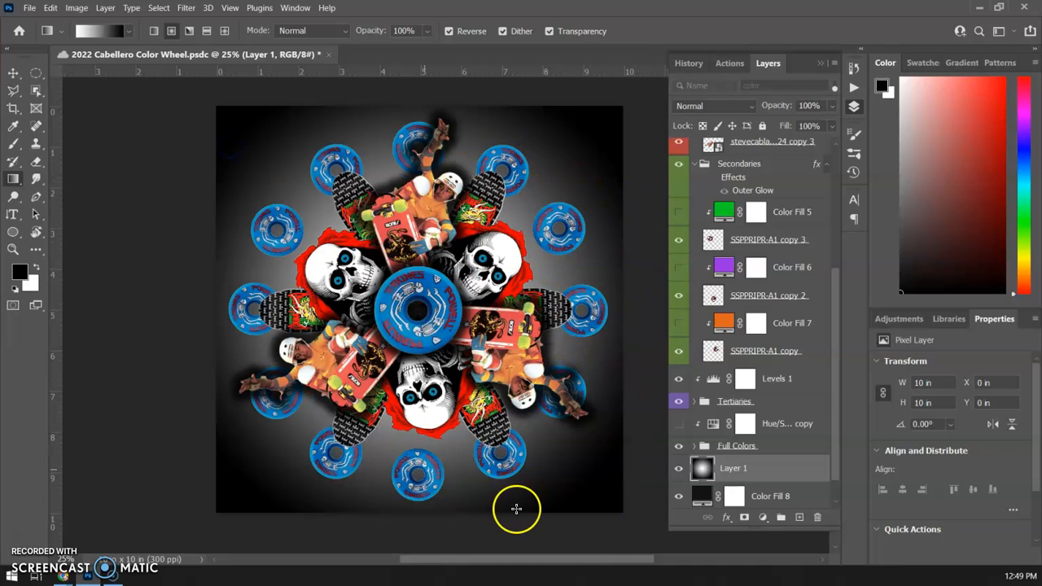
# Step: Hide and show the gradient on Layer 1 twice to compare the background with and without it
pyautogui.click(679, 469)
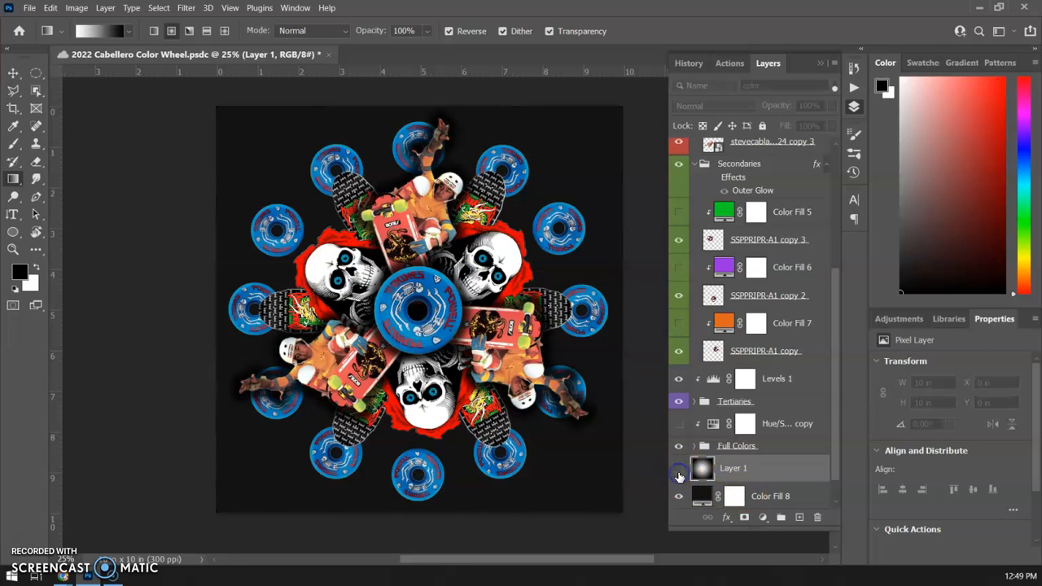
pyautogui.click(678, 470)
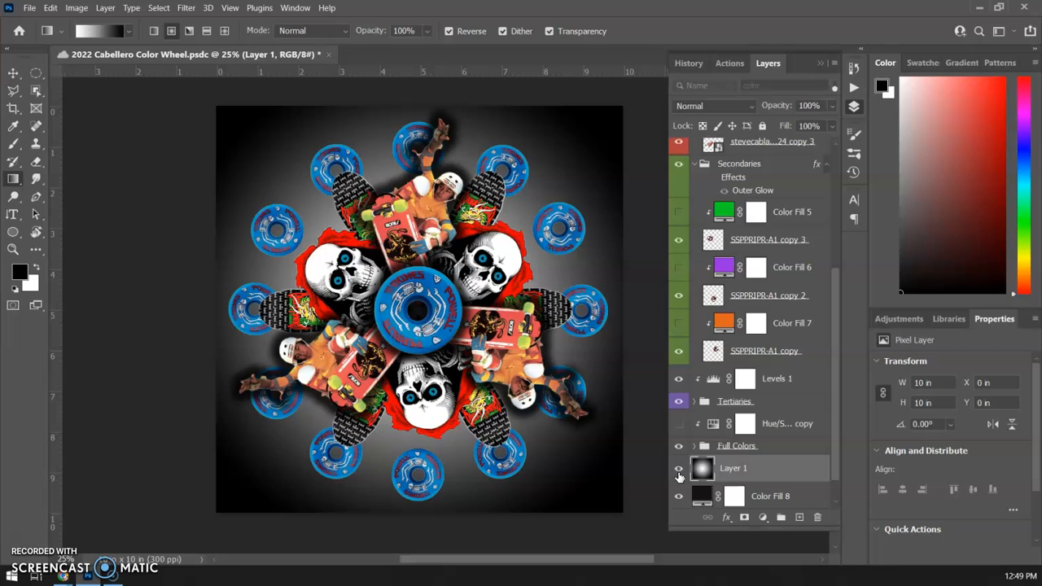
pyautogui.click(678, 471)
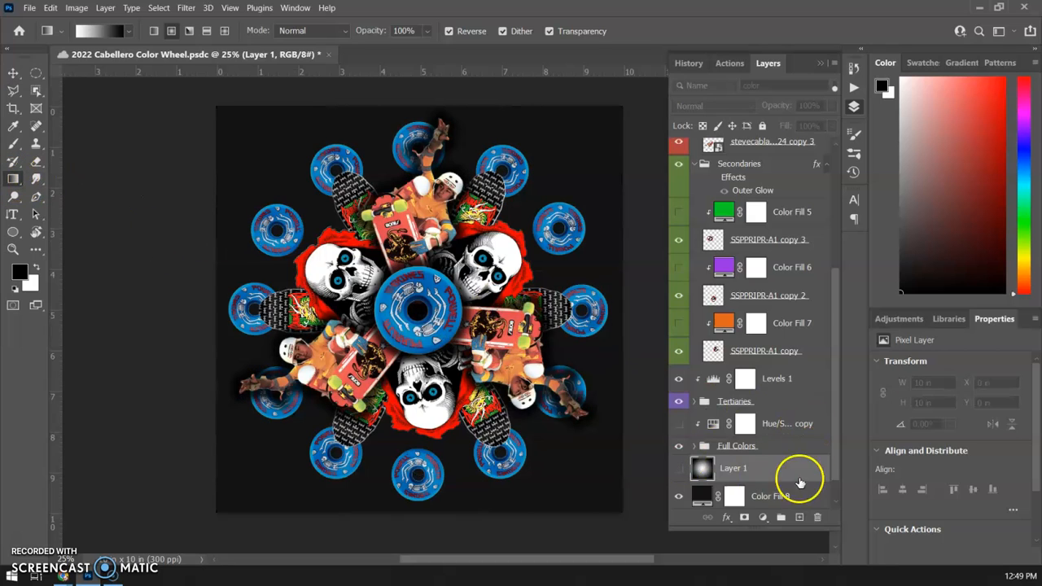
pyautogui.click(678, 470)
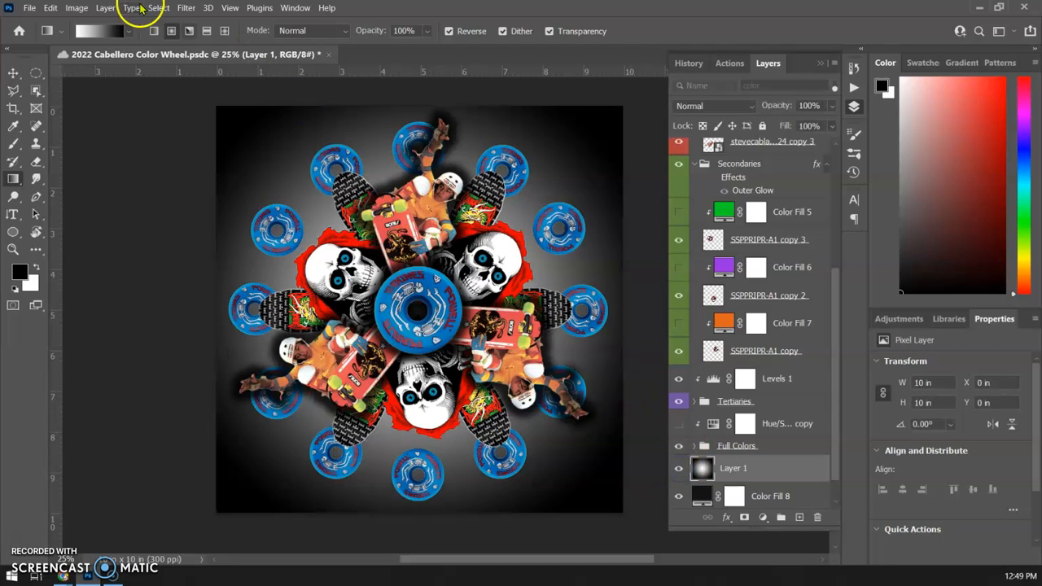